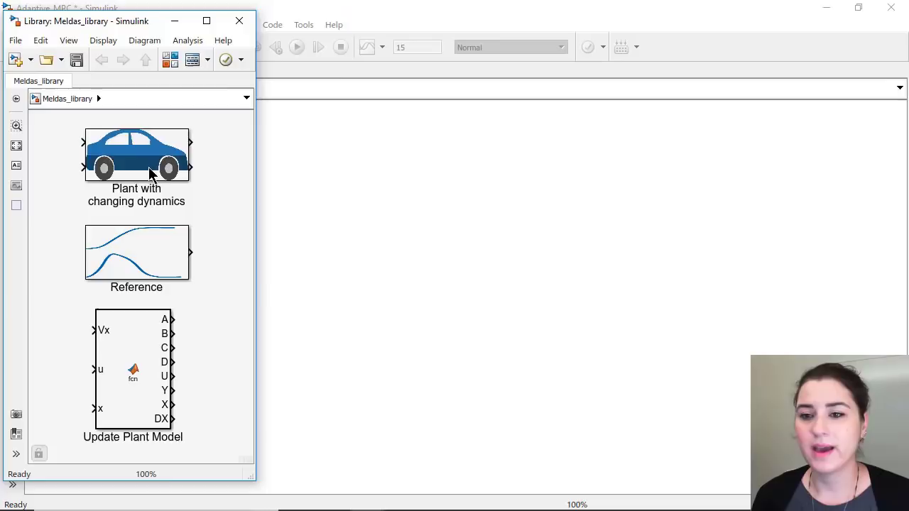
Step: Add the car plant block and label its steering input line 'Steering angle'
left_click_drag(151, 171, 452, 282)
double_click(531, 280)
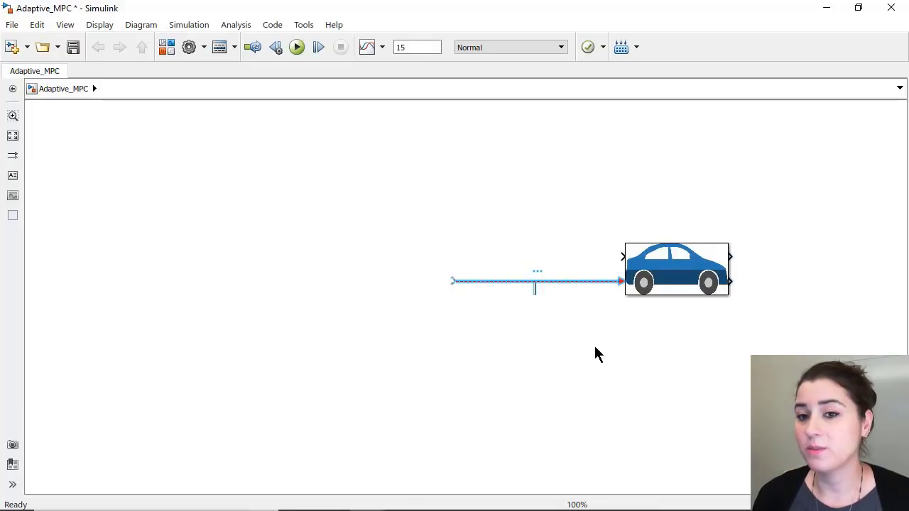
type("Steering angle")
left_click(595, 353)
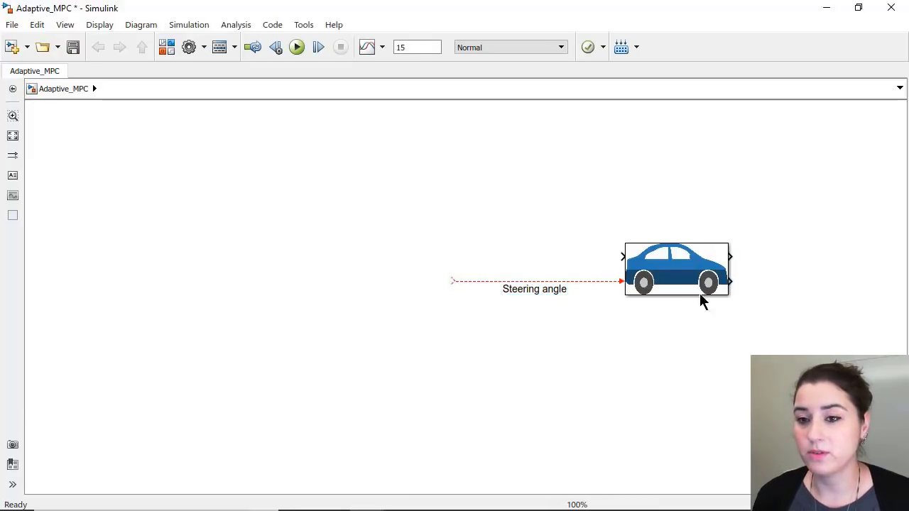
Step: Draw the car's output line and label it 'Lateral position' / 'Yaw angle' on two lines
left_click_drag(731, 281, 832, 282)
double_click(770, 281)
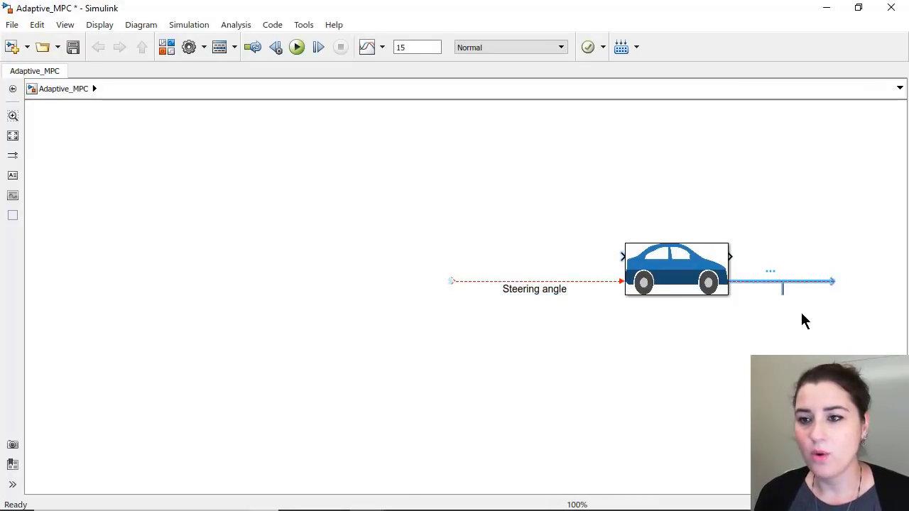
type("Lateral position")
key("Return")
type("Yaw an")
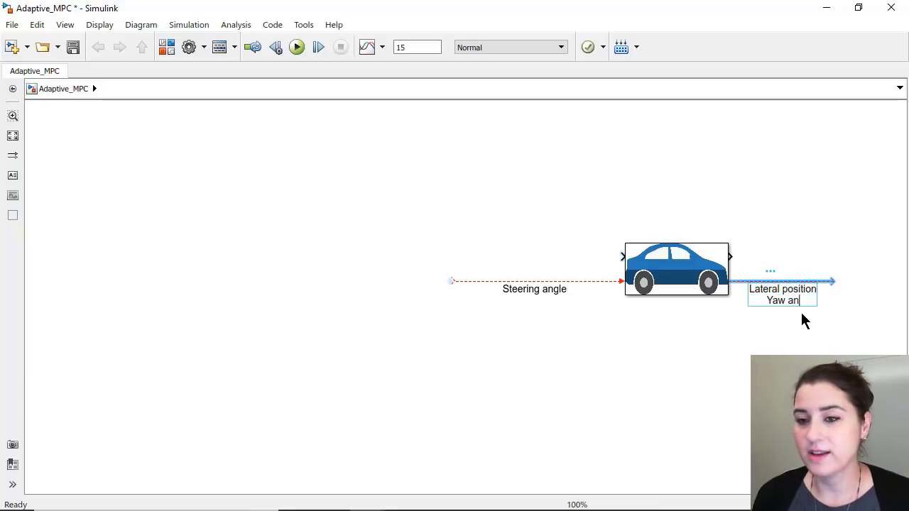
type("gle")
left_click(765, 325)
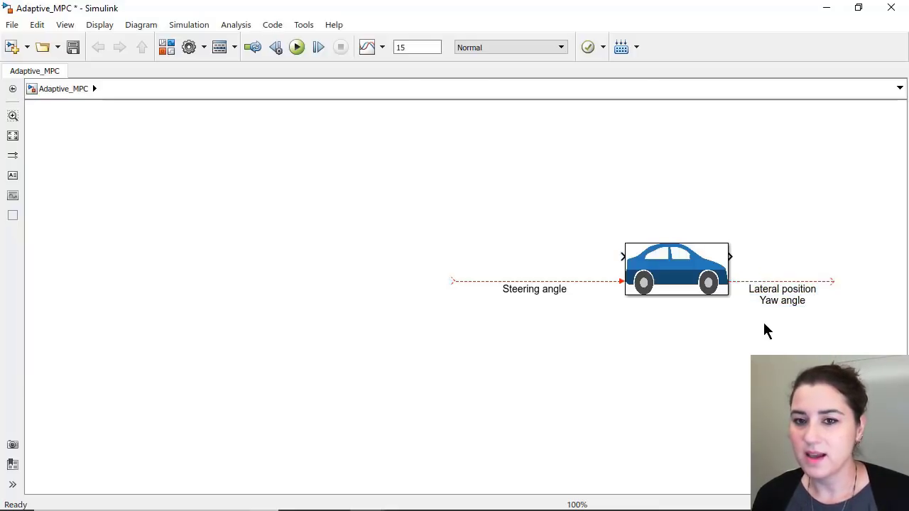
Step: Draw a line into the car's upper input and label it 'Longitudinal velocity'
left_click_drag(621, 256, 497, 255)
left_click(545, 257)
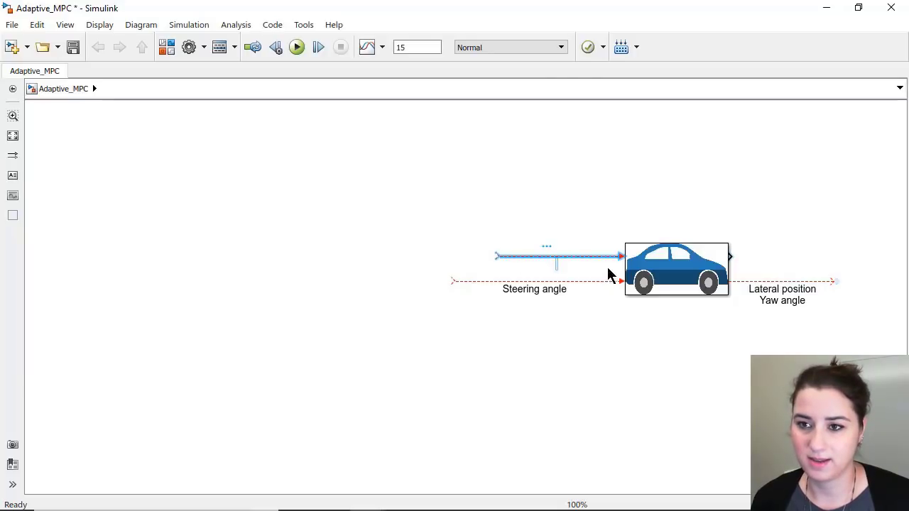
type("Longitudinal velocity")
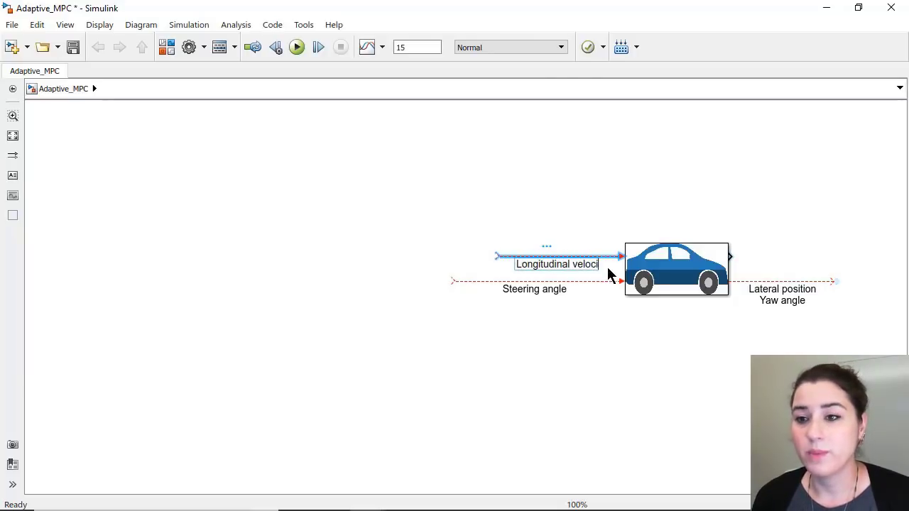
left_click(440, 231)
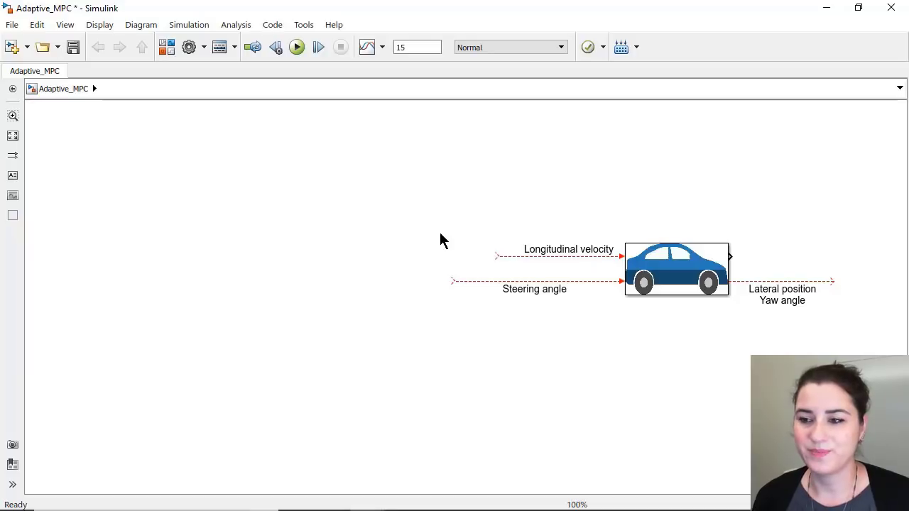
Step: Insert a Constant block of 15 and connect it to the Longitudinal velocity line
double_click(439, 230)
type("cons")
left_click(462, 253)
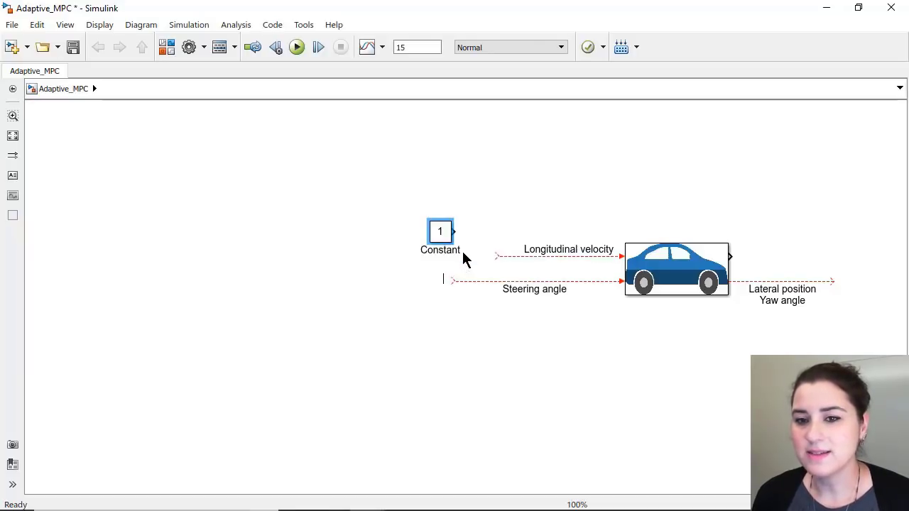
type("15")
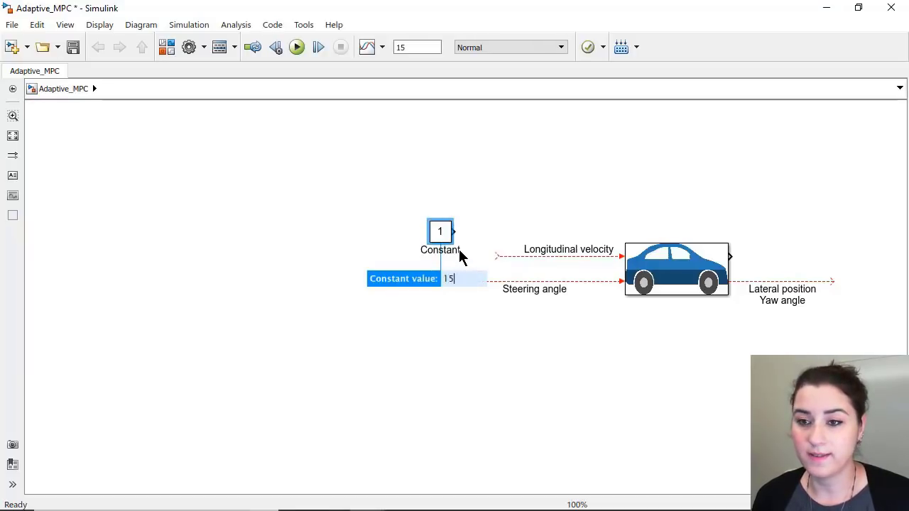
key("Return")
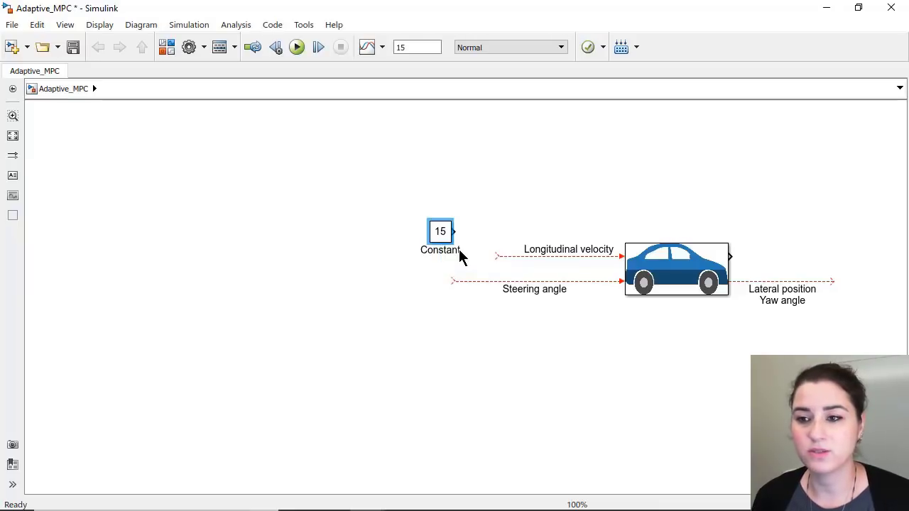
left_click_drag(448, 240, 492, 262)
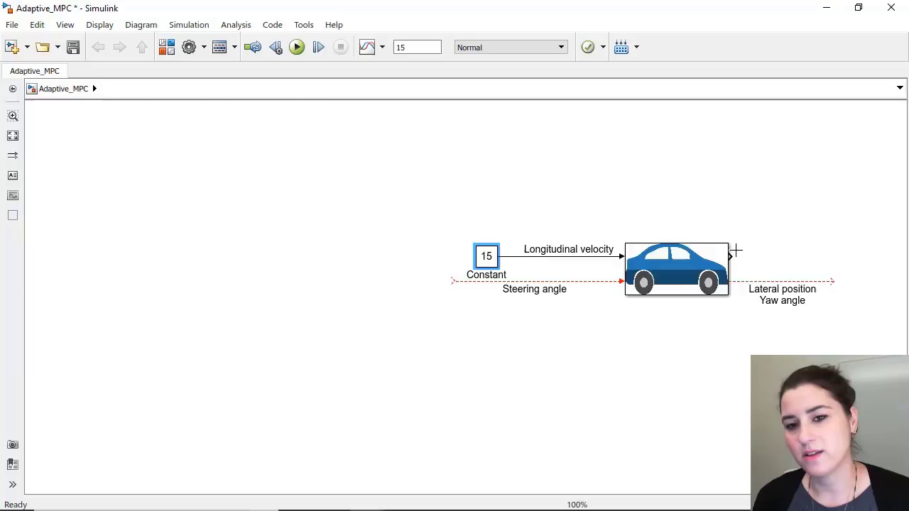
Step: Draw a second car output line labelled 'States', with the label placed above it
left_click_drag(729, 255, 829, 256)
left_click(776, 256)
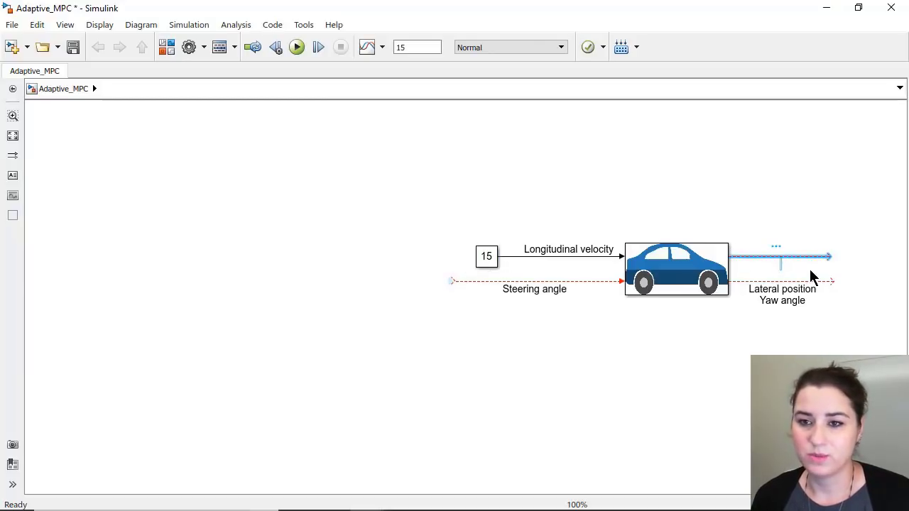
type("States")
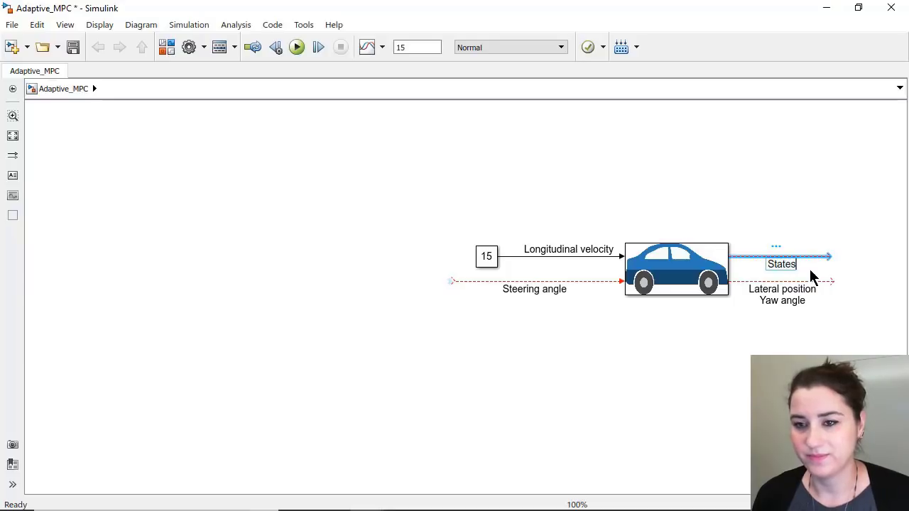
left_click(811, 277)
left_click_drag(791, 264, 795, 260)
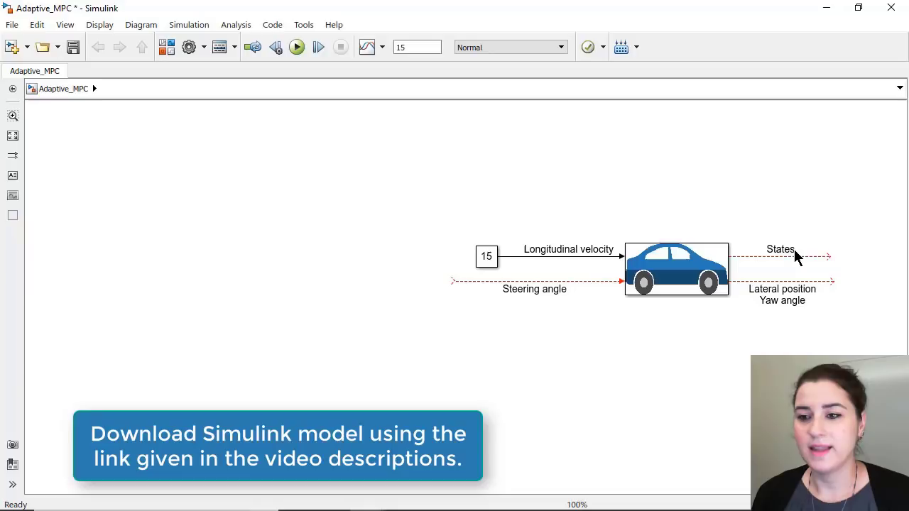
Step: Insert an Adaptive MPC Controller block through quick block search for 'adap'
double_click(260, 292)
type("adap")
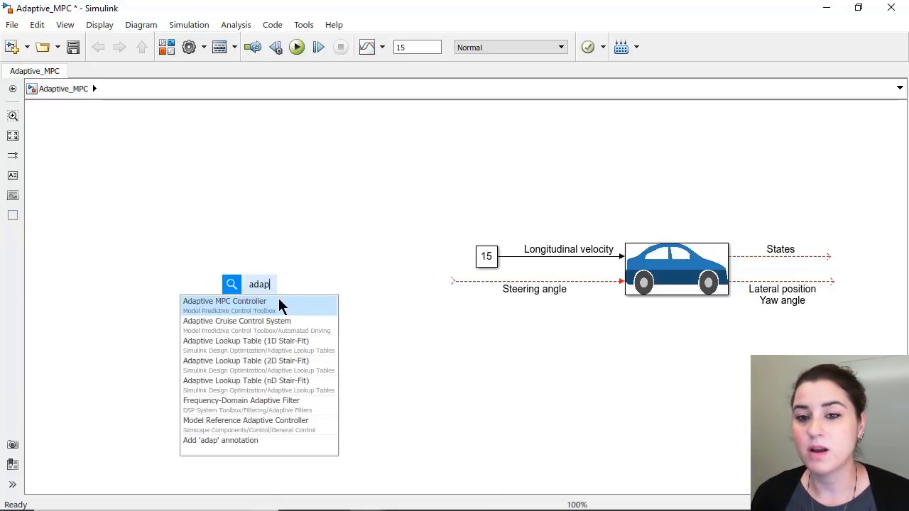
left_click(296, 306)
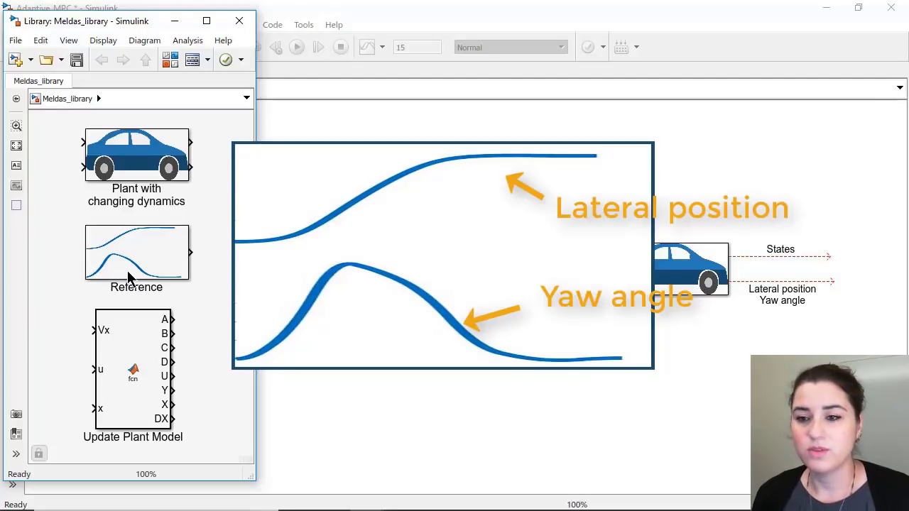
Step: Add the Reference block feeding the ref input, and connect mv to Steering angle
left_click_drag(126, 270, 162, 339)
left_click(249, 320)
left_click_drag(382, 282, 450, 282)
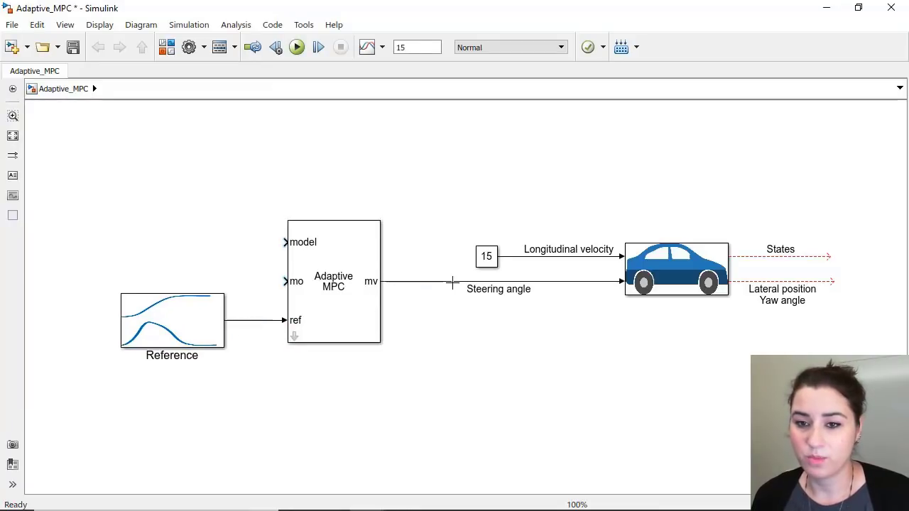
Step: Shift the Reference and controller blocks right, and feed Lateral position/Yaw angle back to mo
left_click_drag(146, 203, 314, 369)
left_click_drag(340, 313, 380, 312)
left_click(467, 386)
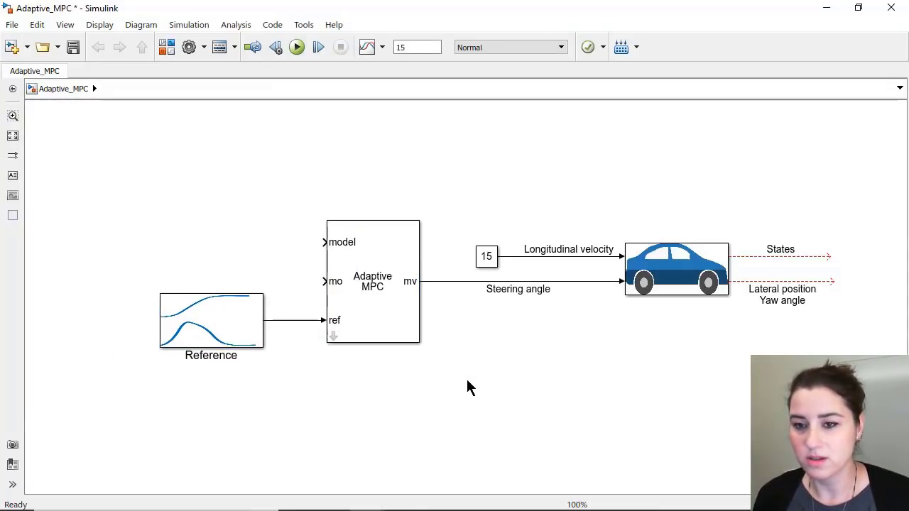
mouse_move(326, 281)
left_mouse_down()
mouse_move(286, 379)
mouse_move(831, 282)
left_mouse_up()
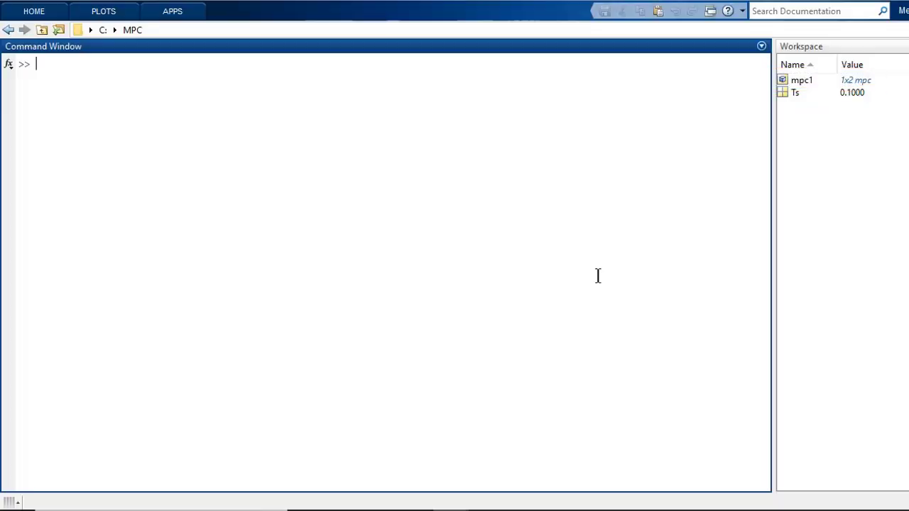
Step: Display mpc1 and extract its continuous plant into ct_plant
type("mpc1")
key("Return")
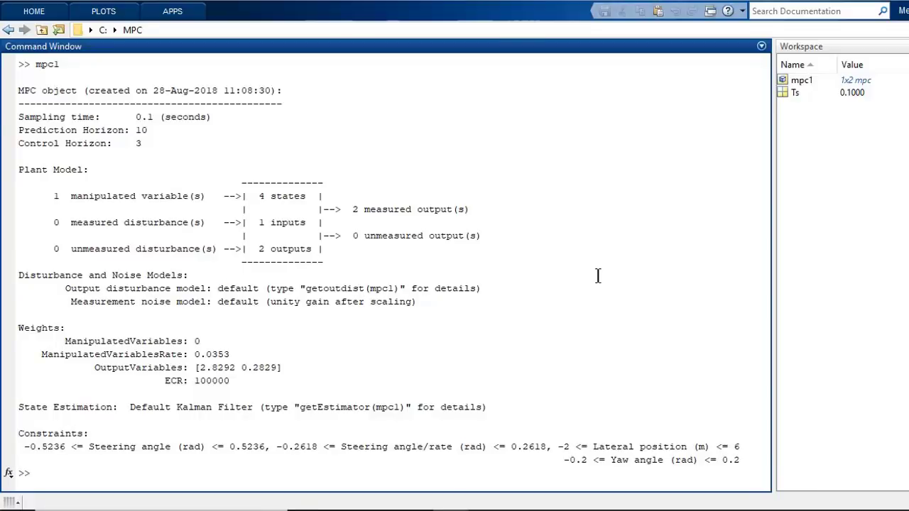
type("ct_plant = ")
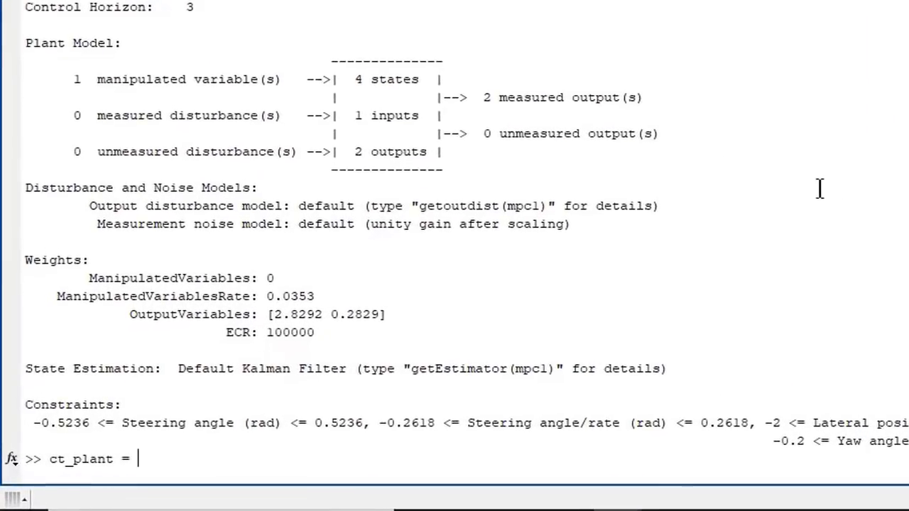
type("mpc1.Model.Plant;")
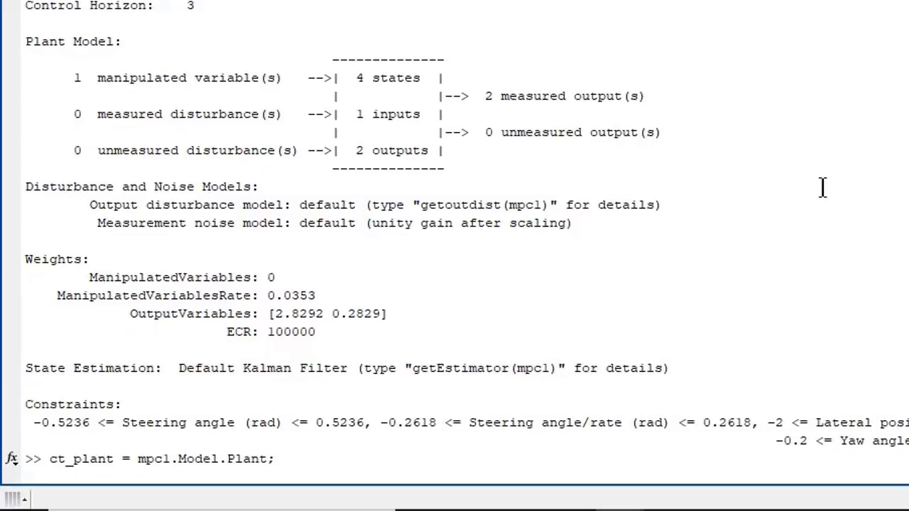
key("Return")
Step: Discretize ct_plant with c2d at Ts and assign dt_plant as mpc1's plant model
type("dt_plant")
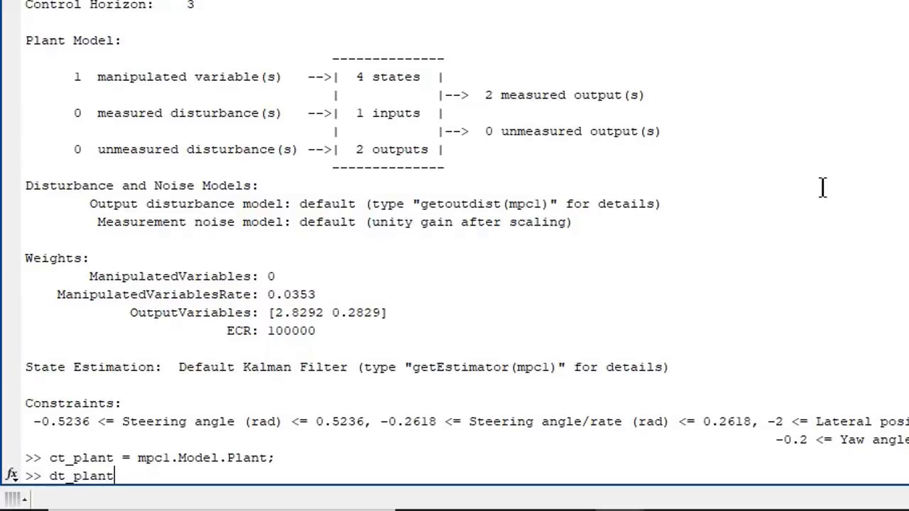
type(" = c2d(ct_")
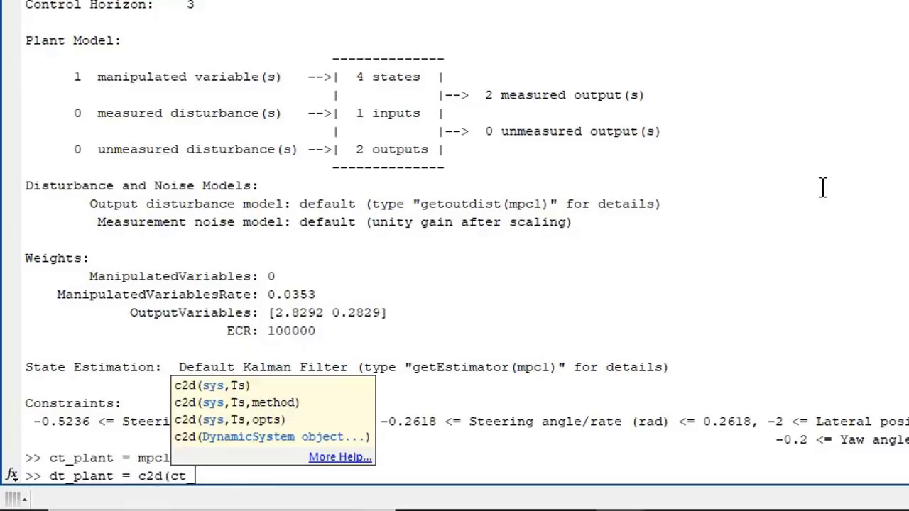
type("plant,Ts);")
key("Return")
type("mpc")
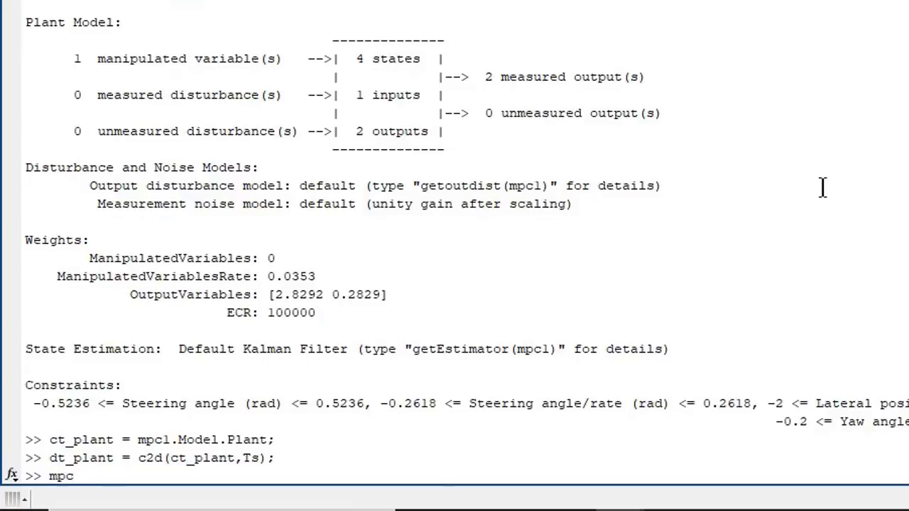
type("1.Model.Plant = dt_plant;")
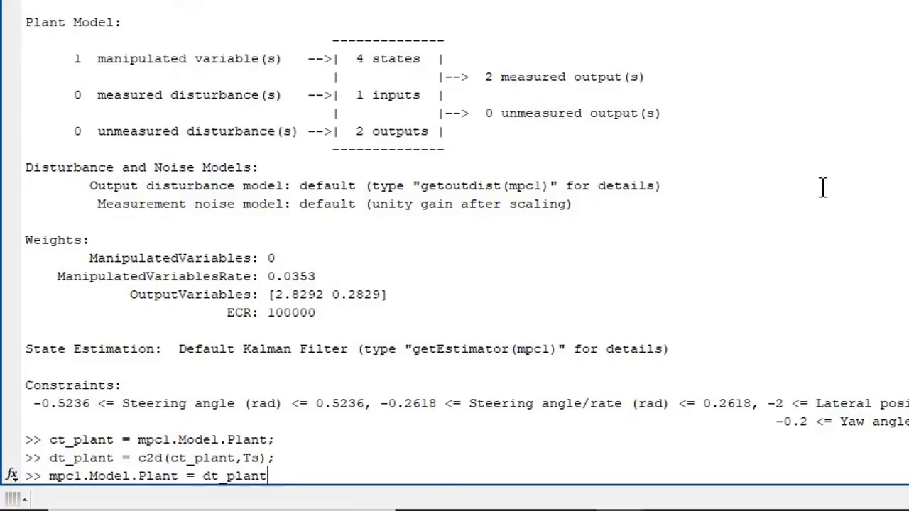
key("Return")
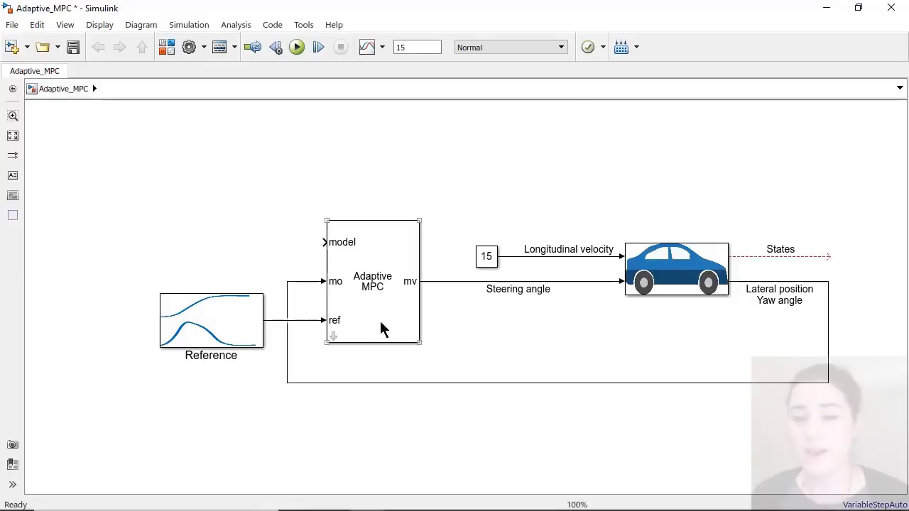
Step: Set the Adaptive MPC Controller block's controller to mpc1 and confirm
double_click(381, 328)
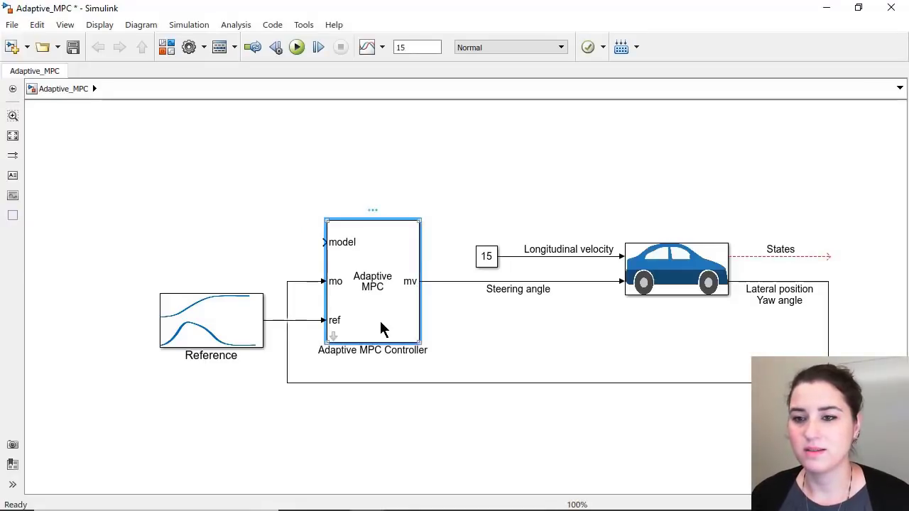
type("mpc1")
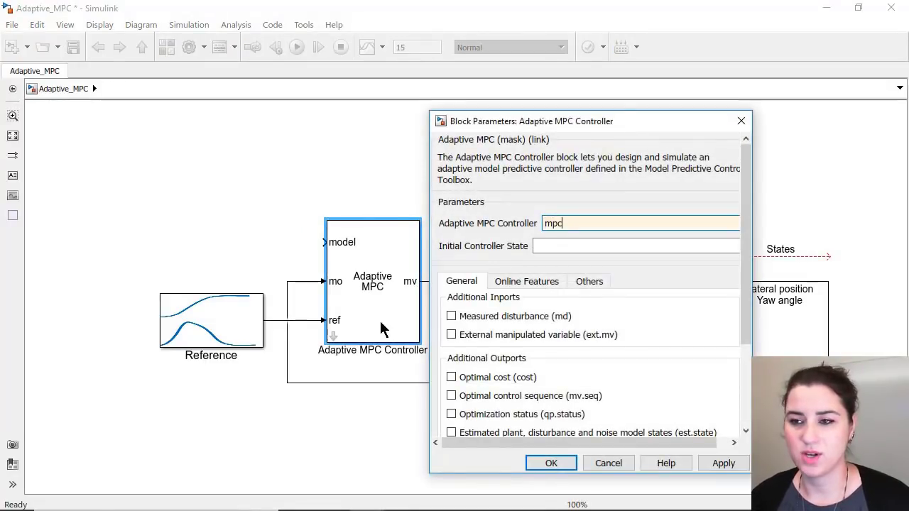
left_click(551, 463)
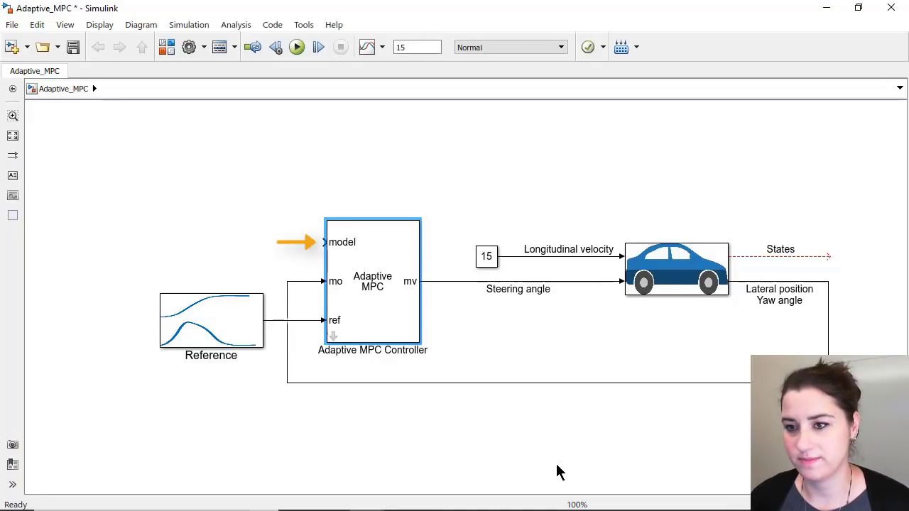
Step: Place the Update Plant Model block from Meldas_library above Reference and inspect its function code
key("alt+Tab")
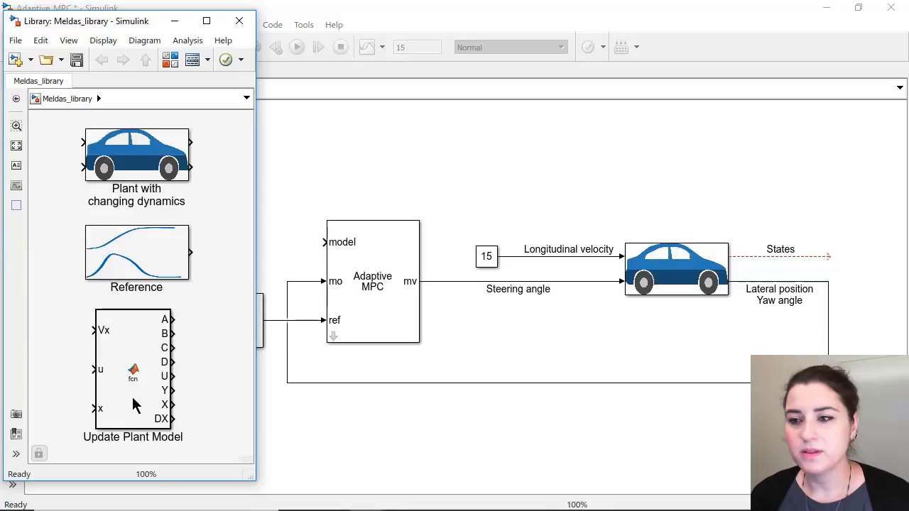
left_click(128, 411)
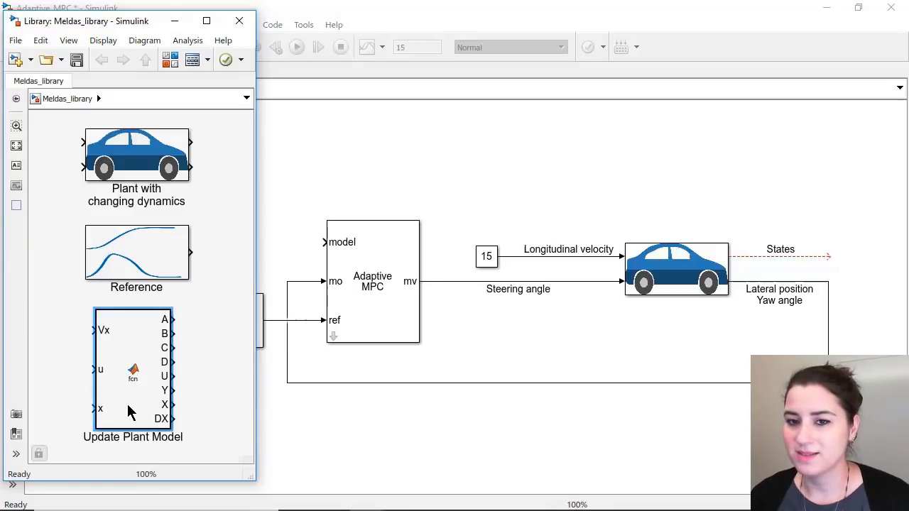
left_click_drag(128, 410, 201, 210)
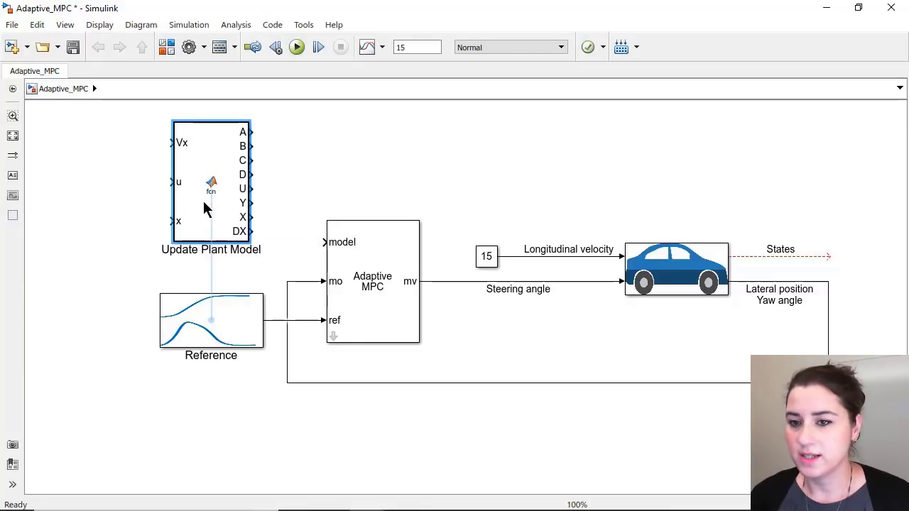
double_click(209, 192)
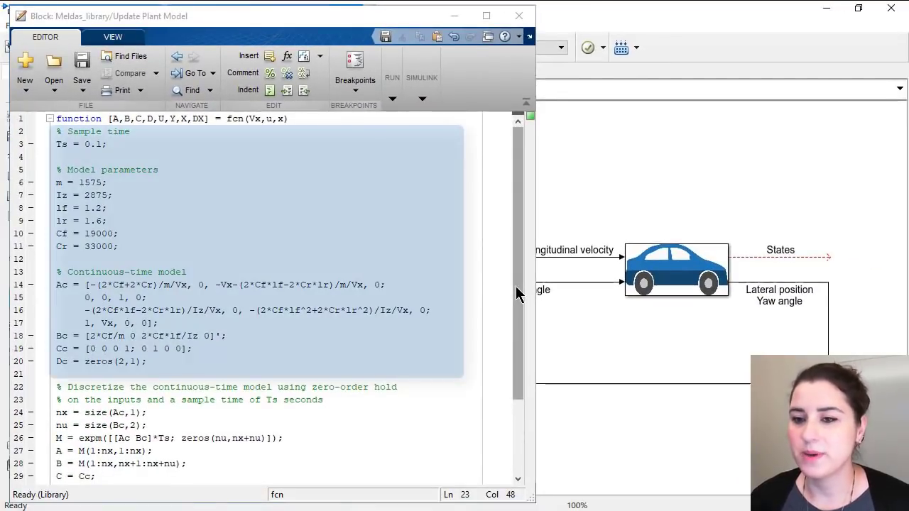
left_click_drag(516, 294, 521, 366)
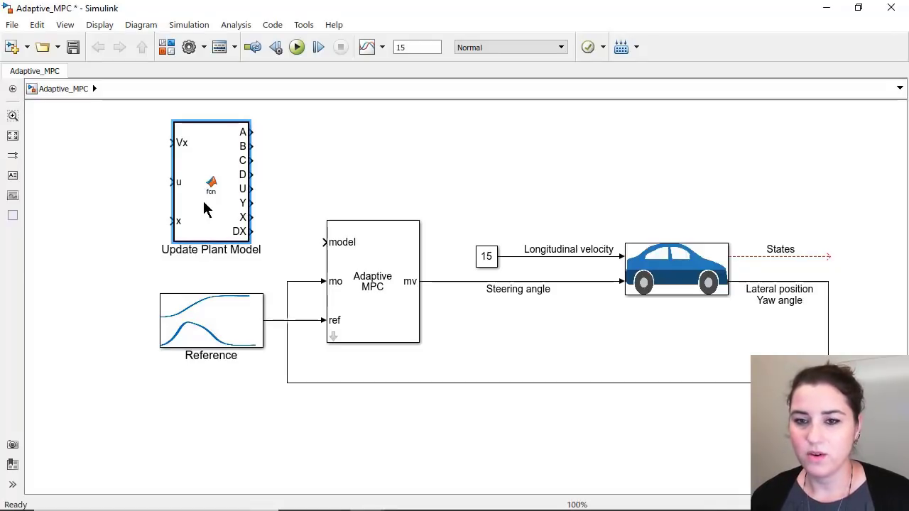
Step: Wire Vx to longitudinal velocity, u through a Memory block to steering angle, and x to States
mouse_move(171, 143)
left_mouse_down()
mouse_move(102, 310)
mouse_move(409, 448)
mouse_move(513, 437)
mouse_move(553, 294)
mouse_move(513, 270)
mouse_move(482, 277)
left_mouse_up()
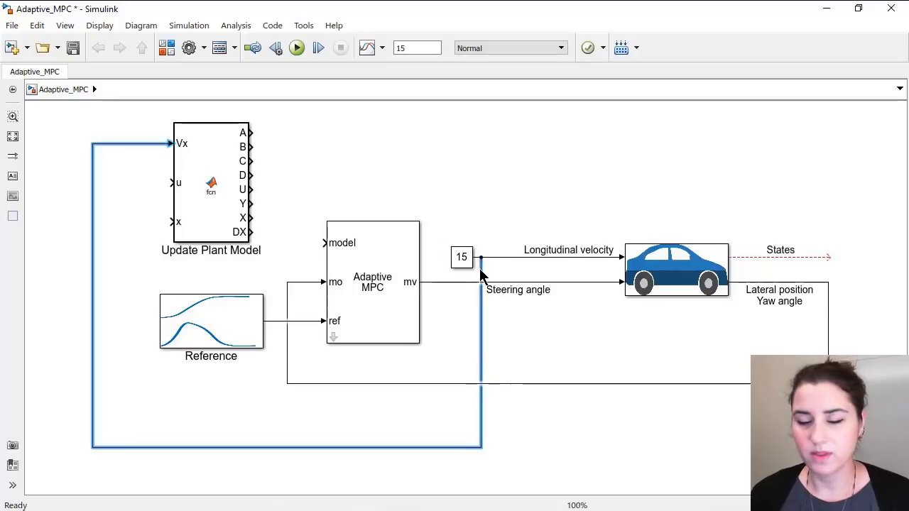
left_click_drag(171, 182, 457, 283)
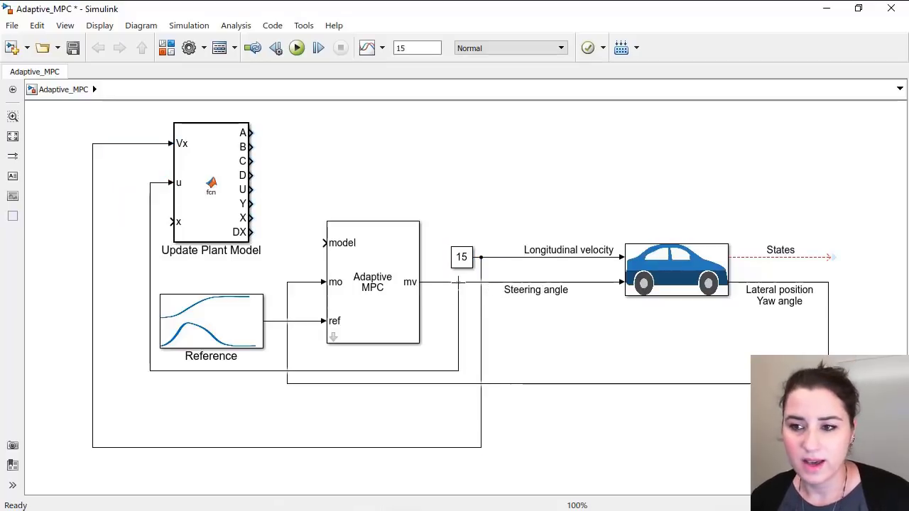
double_click(130, 269)
type("memory")
key("Return")
left_click_drag(130, 264, 139, 183)
mouse_move(171, 222)
left_mouse_down()
mouse_move(122, 377)
mouse_move(839, 301)
mouse_move(835, 347)
left_mouse_up()
left_click(630, 466)
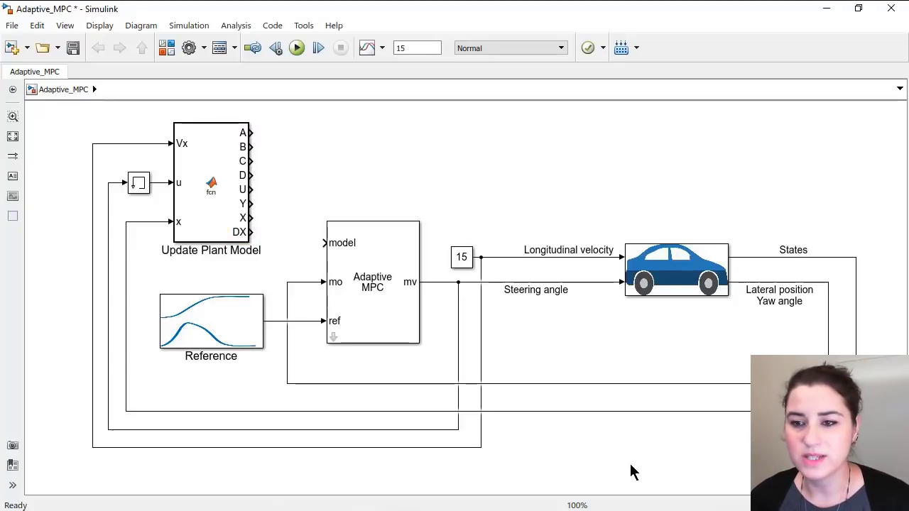
Step: Bundle the A–DX outputs into a bus and connect it to the controller's model input
left_click_drag(272, 117, 238, 240)
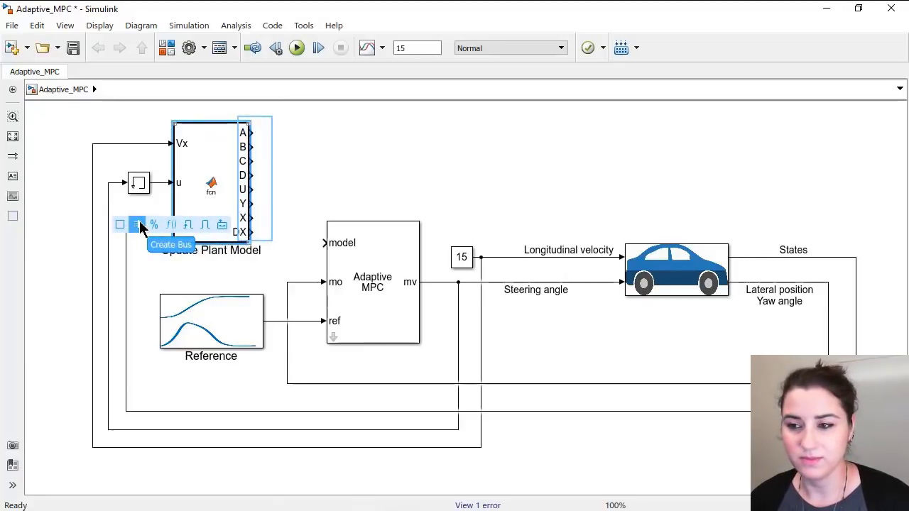
left_click(138, 225)
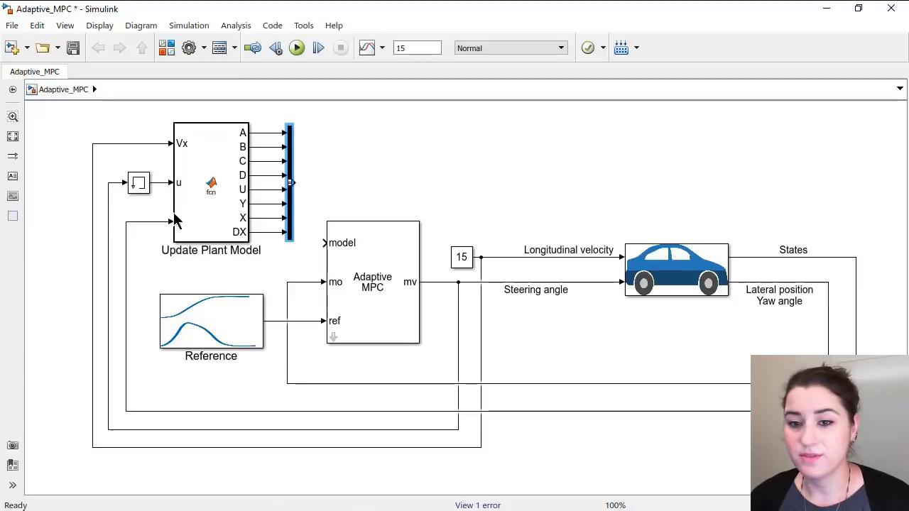
left_click_drag(294, 182, 325, 242)
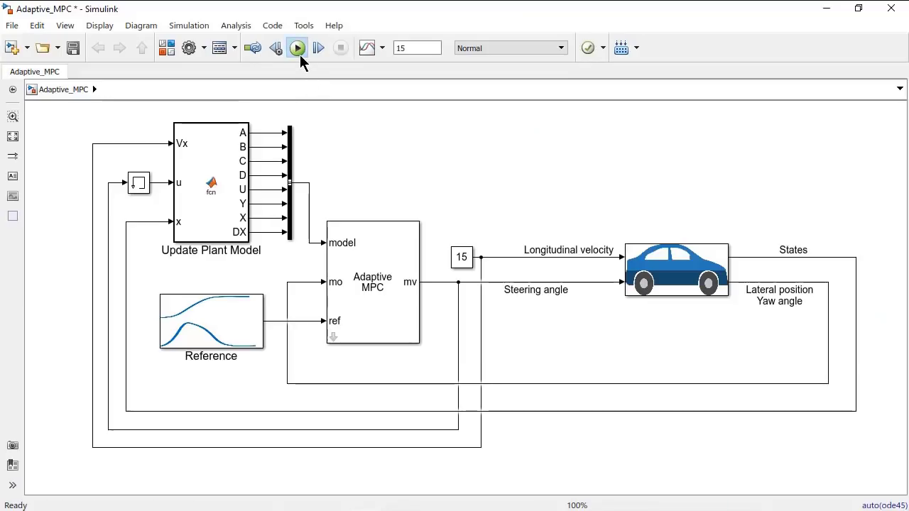
Step: Run the simulation with longitudinal velocity held at 15
left_click(298, 50)
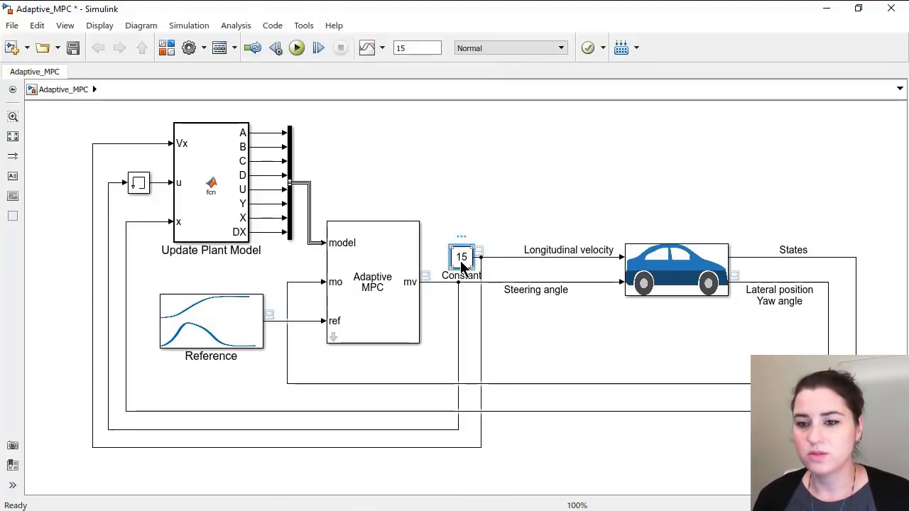
Step: Change the velocity Constant to 35 and simulate the model
double_click(462, 257)
type("35")
key("Return")
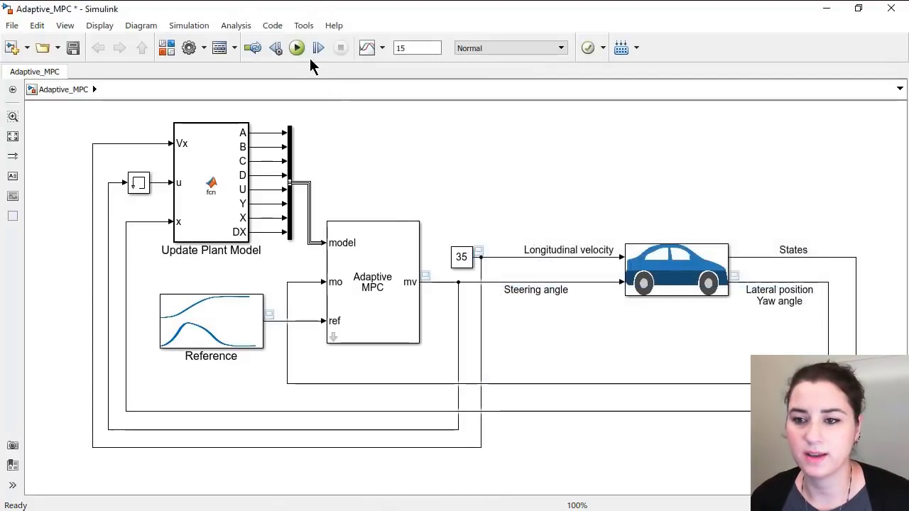
left_click(297, 47)
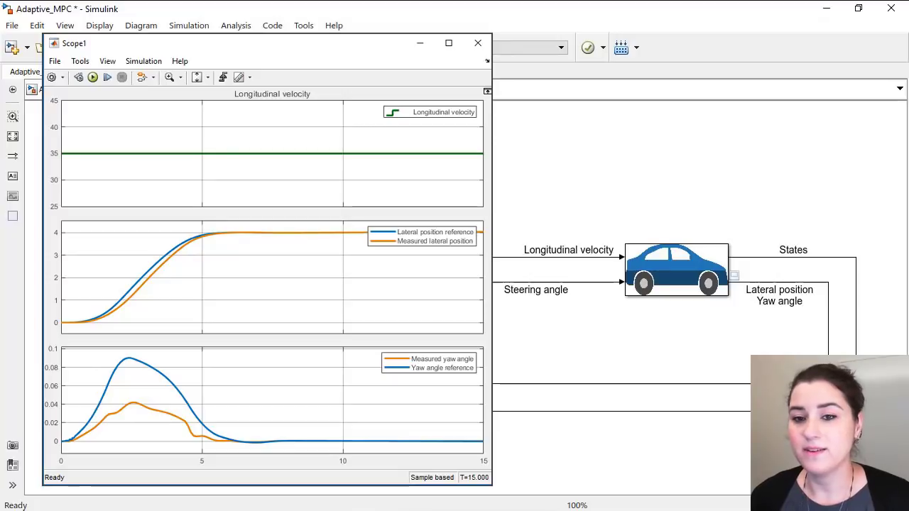
Step: Simulate again with the sine-wave velocity source, closing each results plot afterwards
key("alt+F4")
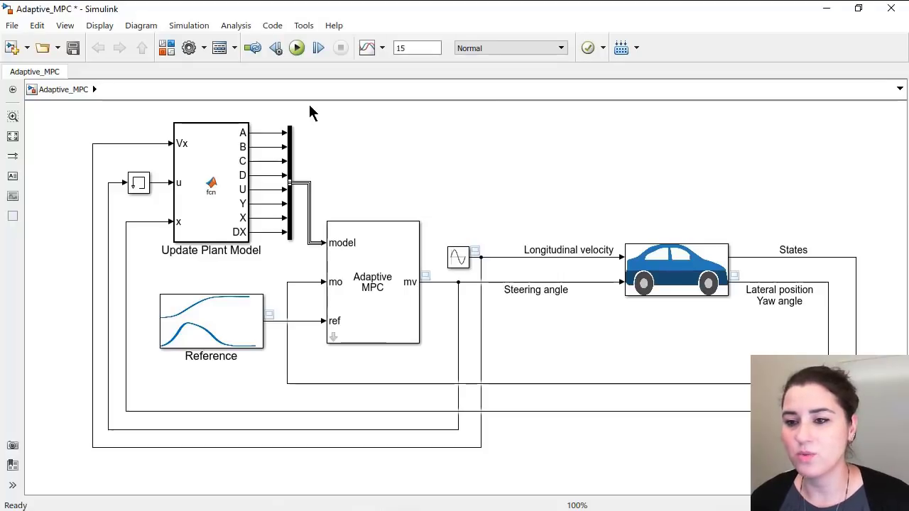
left_click(298, 54)
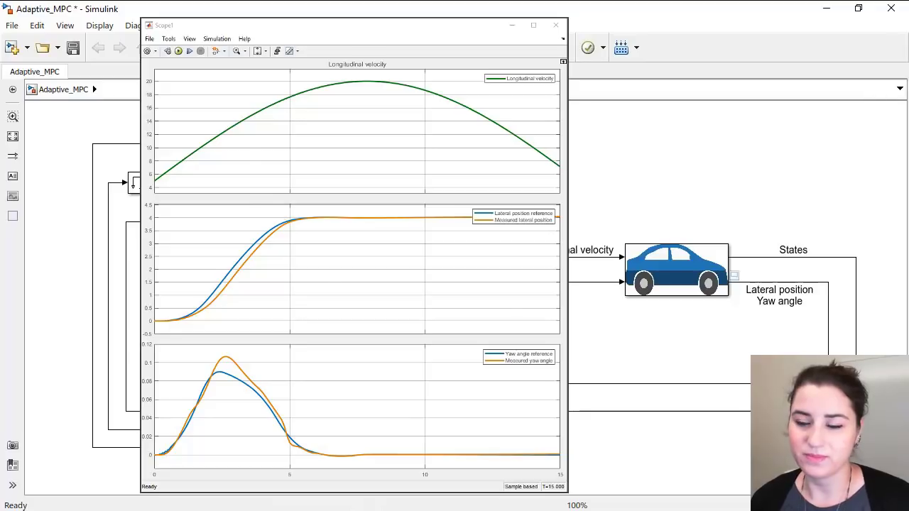
left_click(555, 25)
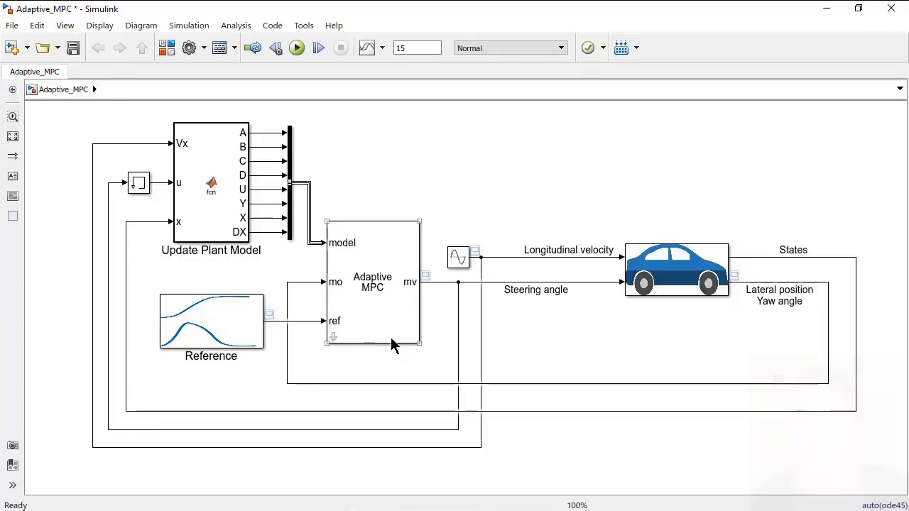
Step: Build the Adaptive MPC subsystem's C code and review its Adaptive_initialize and Adaptive_step entry points
right_click(398, 323)
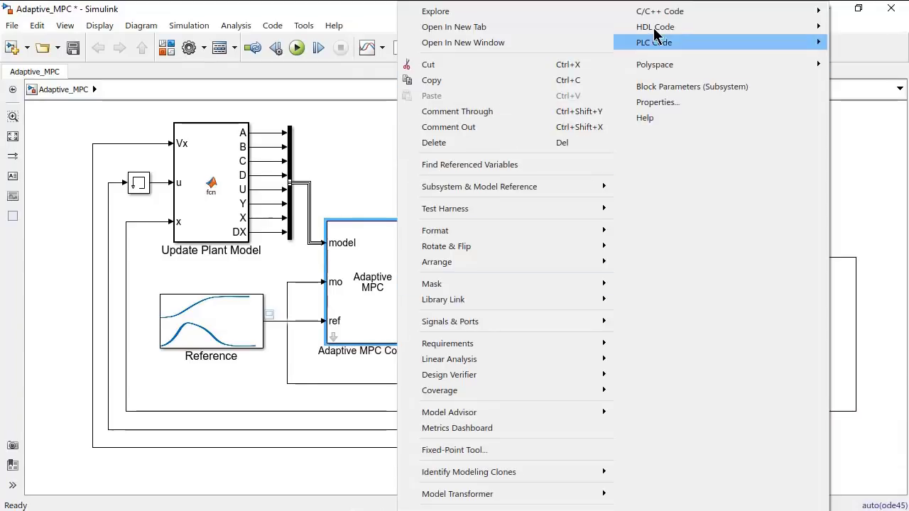
mouse_move(653, 12)
left_click(573, 52)
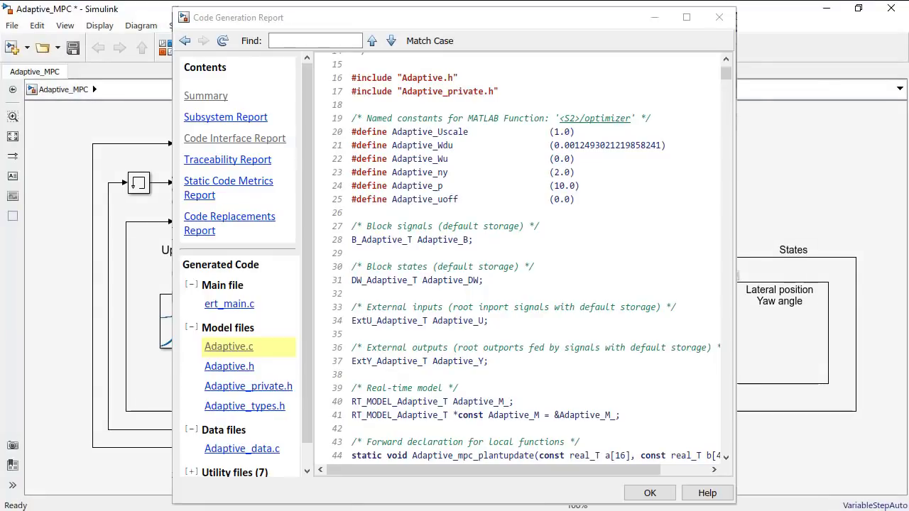
left_click(226, 143)
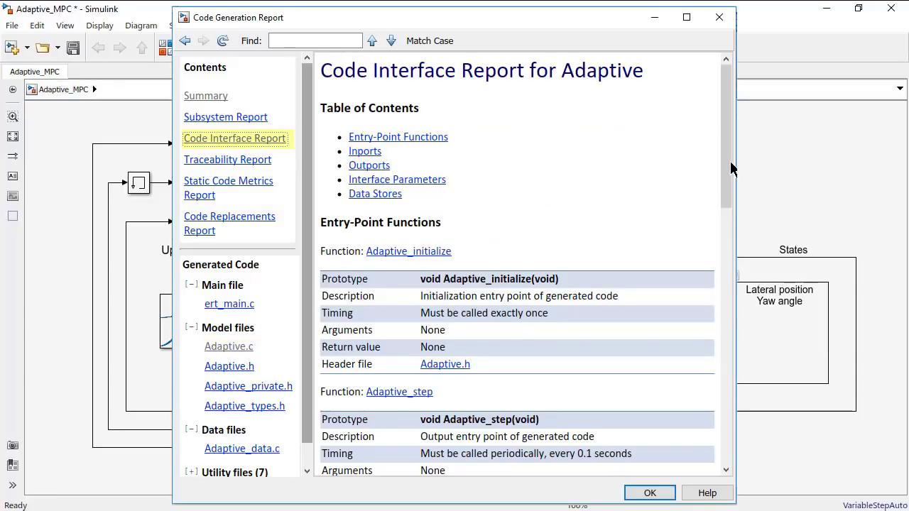
left_click_drag(730, 162, 733, 209)
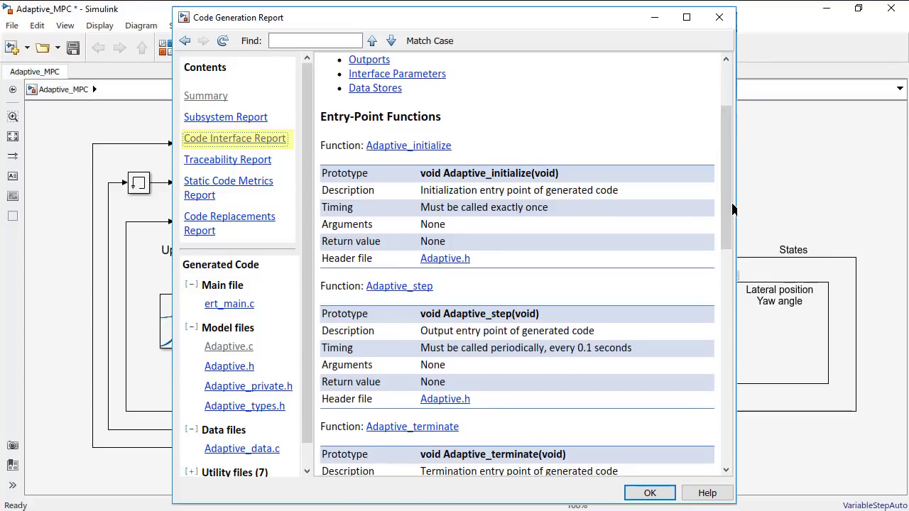